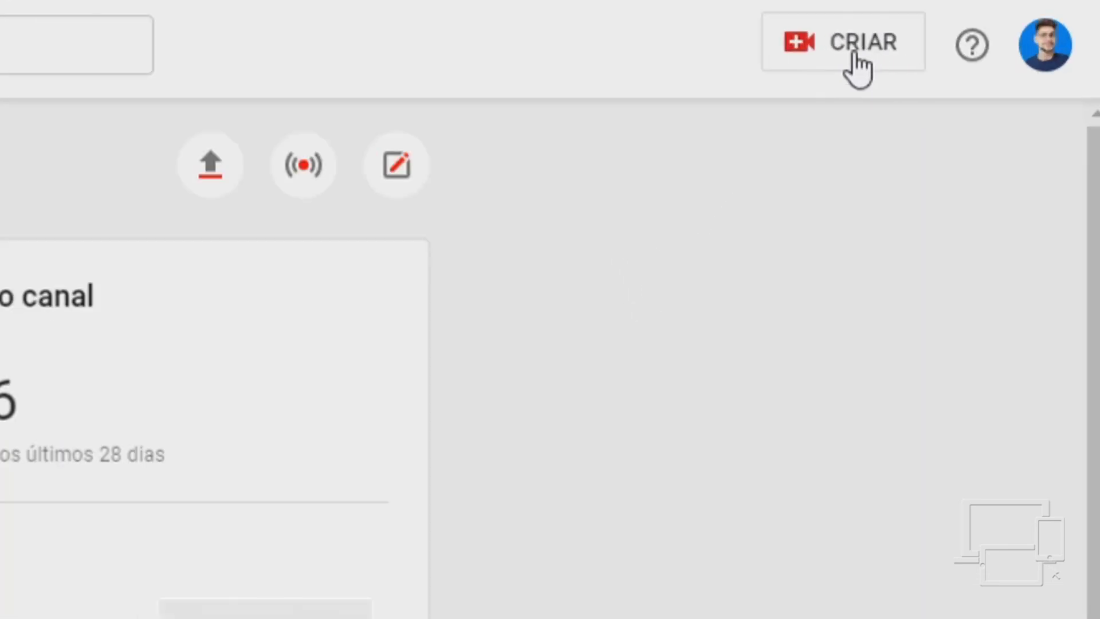
Start a new video upload with the file "Como fazer efeito chroma key pelo KineMaster".
{"action": "left_click", "coordinate": [834, 54]}
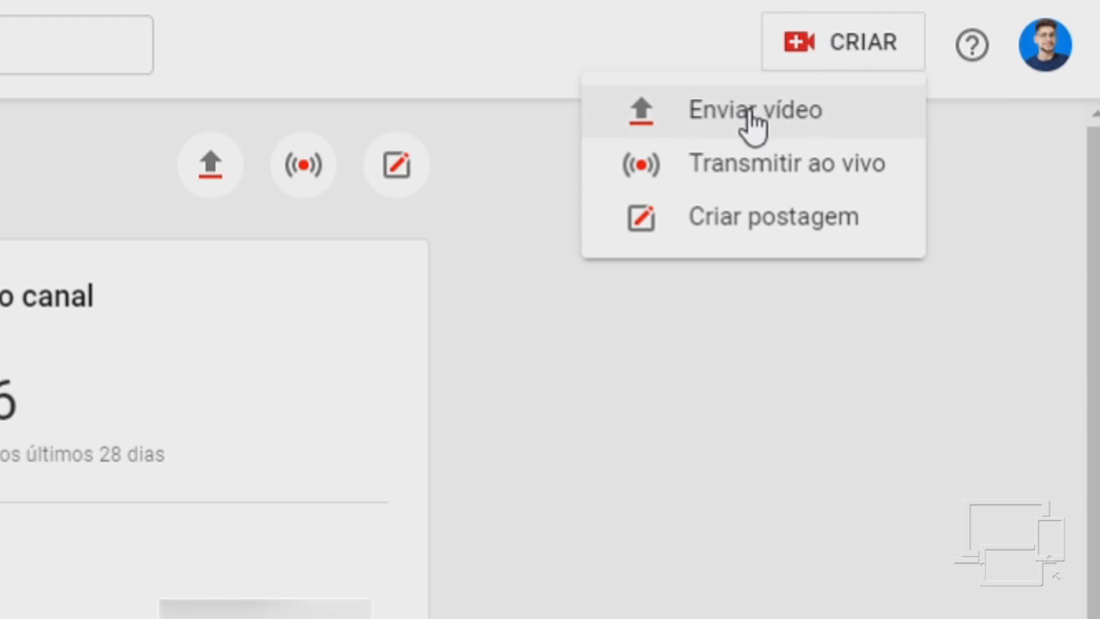
{"action": "left_click", "coordinate": [651, 462]}
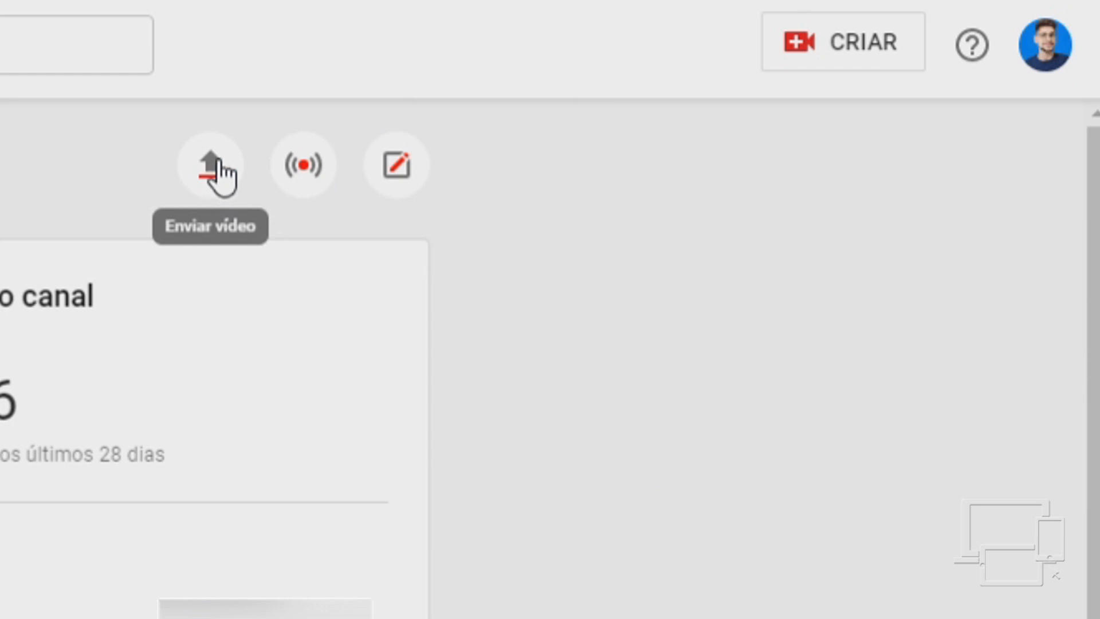
{"action": "left_click", "coordinate": [802, 66]}
{"action": "left_click", "coordinate": [996, 70]}
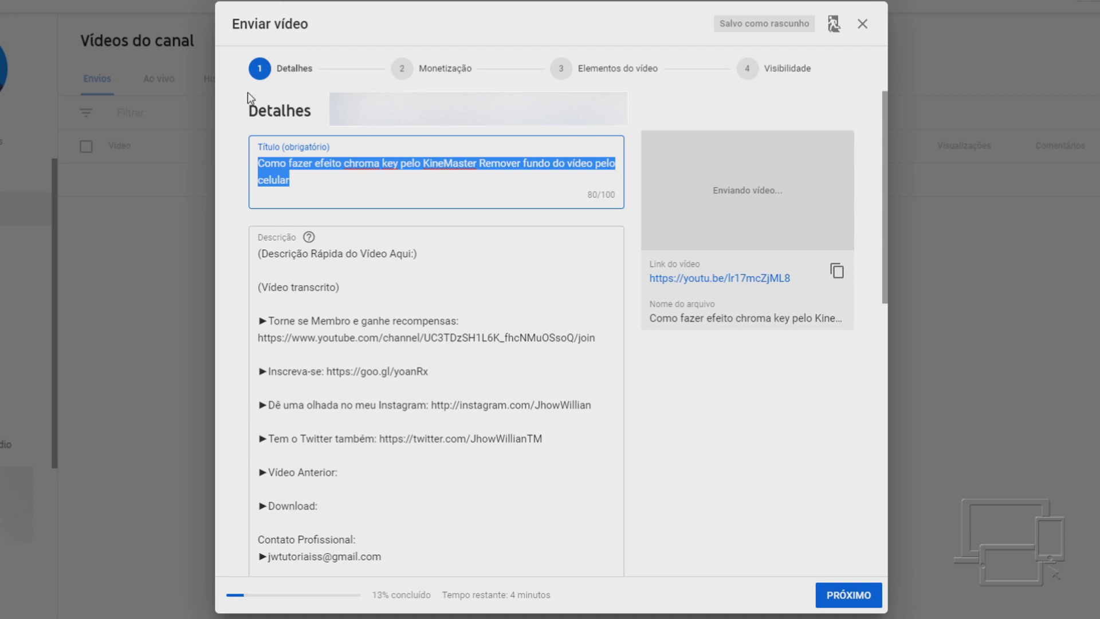
Review the video's required title in the upload details.
{"action": "left_click", "coordinate": [250, 112]}
{"action": "double_click", "coordinate": [250, 112]}
{"action": "left_click", "coordinate": [250, 112]}
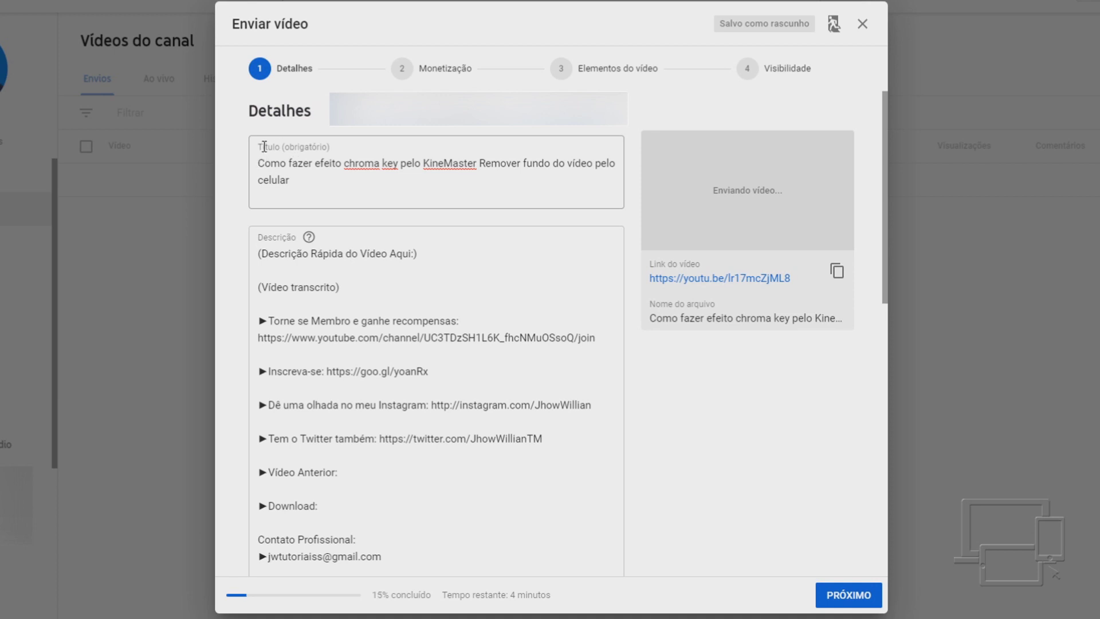
{"action": "left_click_drag", "start_coordinate": [290, 181], "coordinate": [234, 148]}
{"action": "left_click", "coordinate": [332, 182]}
{"action": "left_click_drag", "start_coordinate": [319, 181], "coordinate": [250, 155]}
{"action": "left_click", "coordinate": [299, 181]}
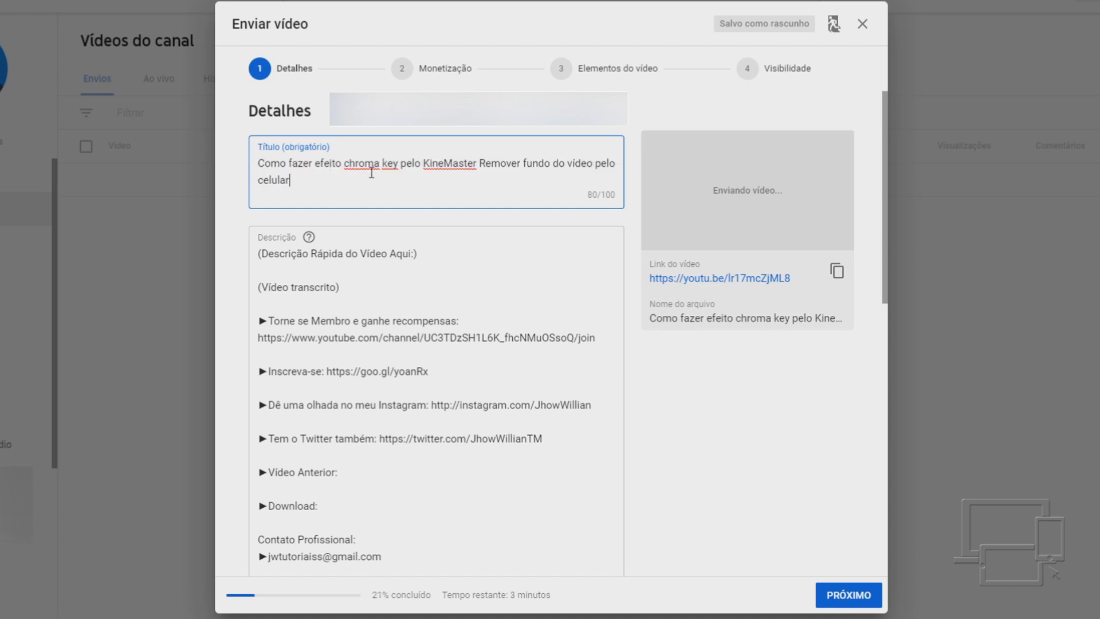
Read the description field's help and examine its quick-description and video-transcript placeholder lines.
{"action": "scroll", "coordinate": [371, 173], "scroll_direction": "down", "scroll_amount": 1}
{"action": "mouse_move", "coordinate": [309, 169]}
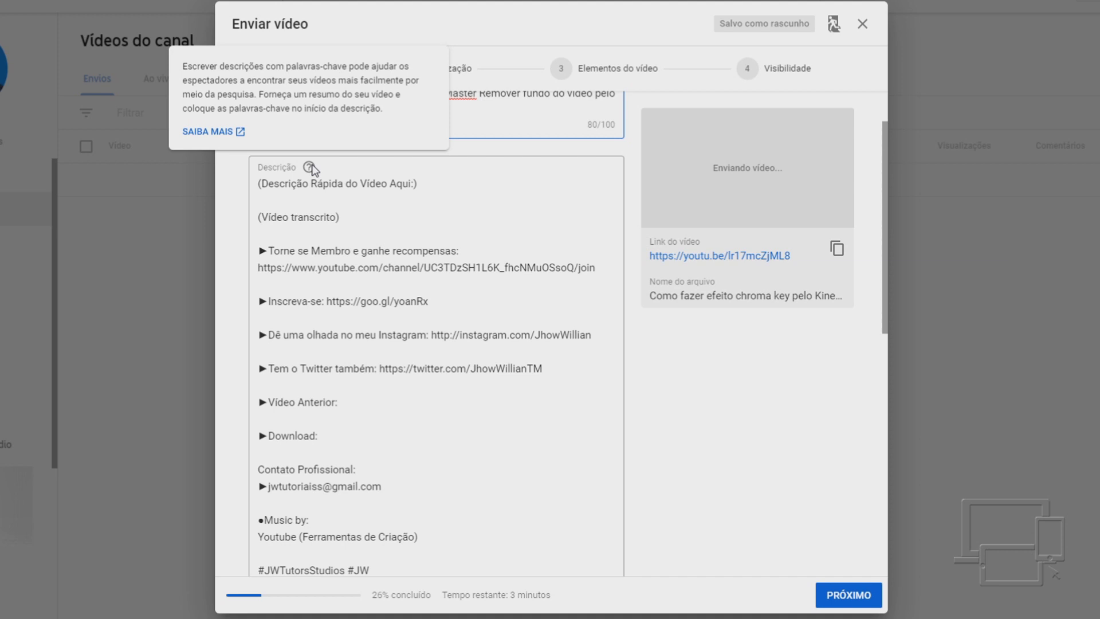
{"action": "left_click", "coordinate": [280, 210]}
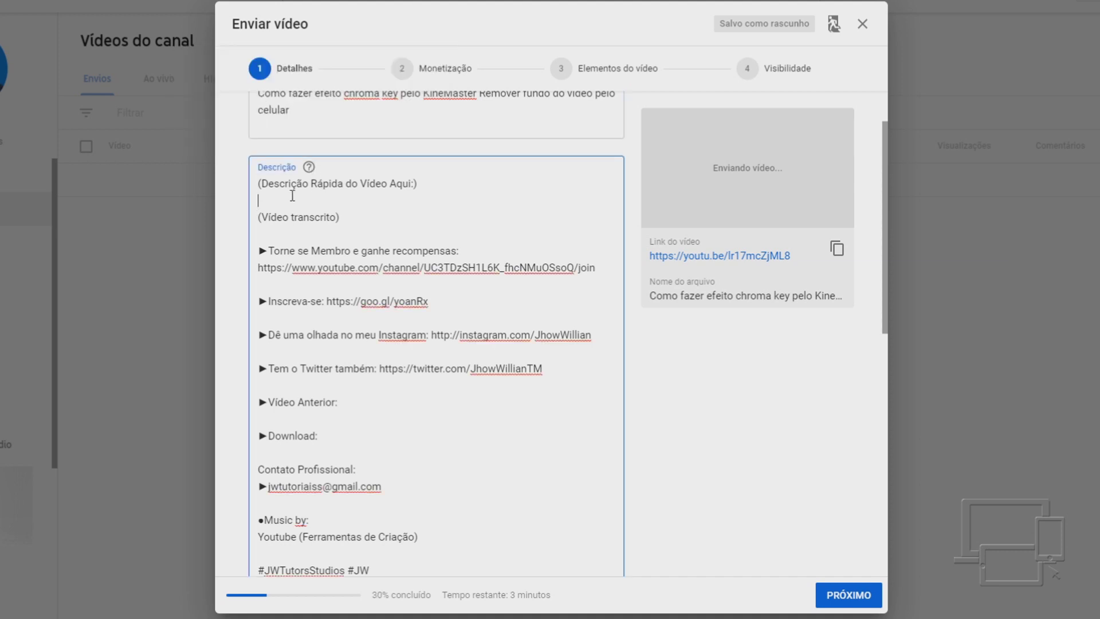
{"action": "left_click_drag", "start_coordinate": [432, 184], "coordinate": [260, 184]}
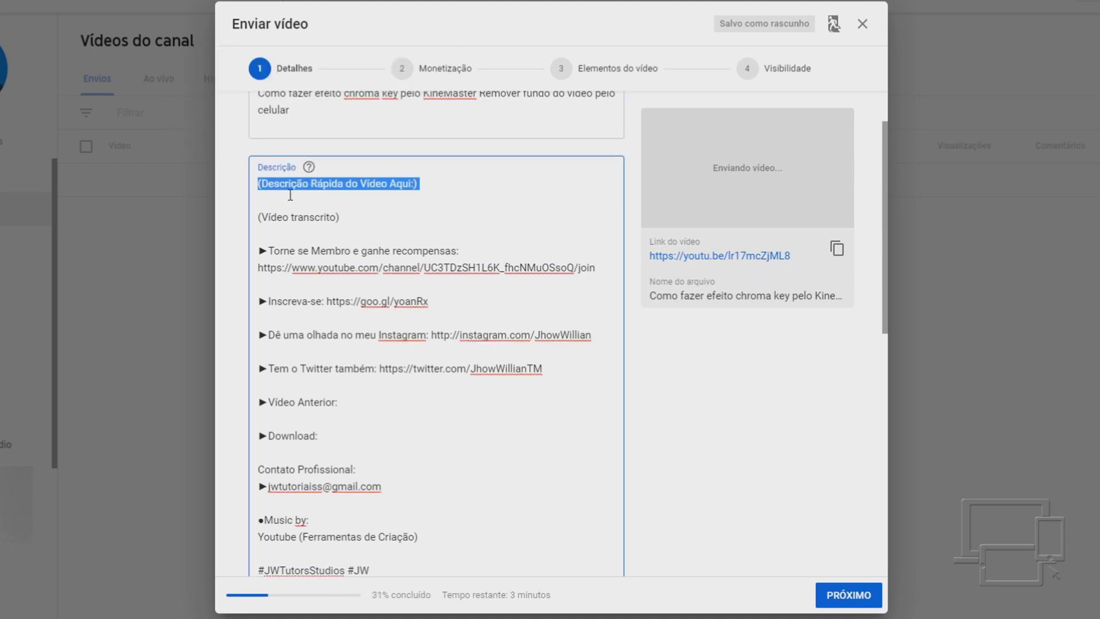
{"action": "key", "text": "Down"}
{"action": "key", "text": "Down"}
{"action": "left_click_drag", "start_coordinate": [348, 221], "coordinate": [247, 216]}
{"action": "left_click", "coordinate": [278, 220]}
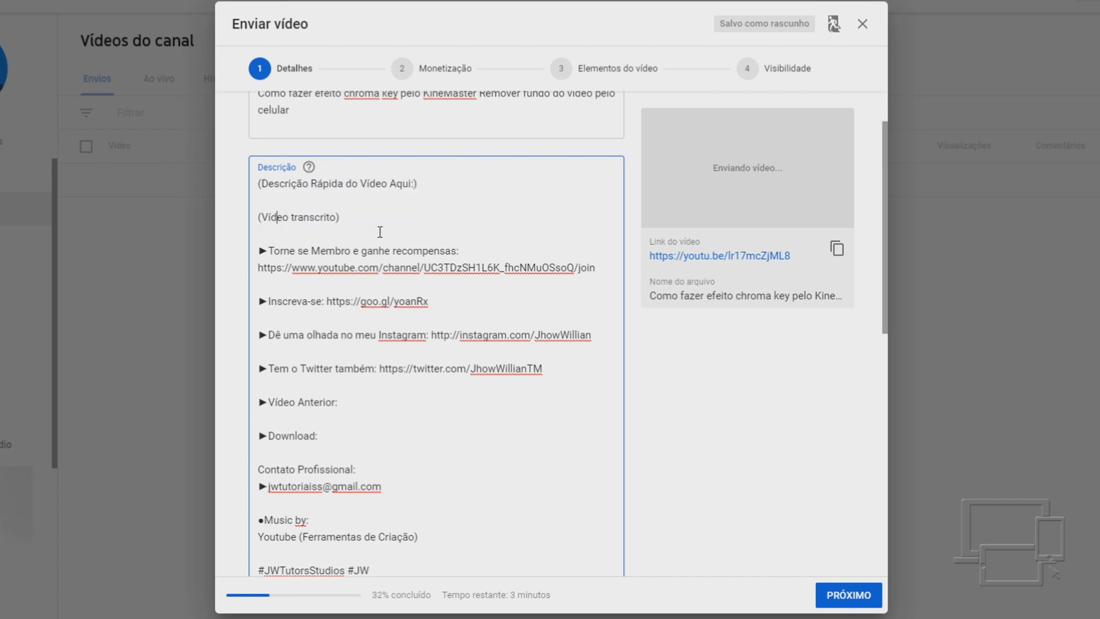
{"action": "scroll", "coordinate": [380, 231], "scroll_direction": "down", "scroll_amount": 1}
{"action": "scroll", "coordinate": [358, 290], "scroll_direction": "up", "scroll_amount": 2}
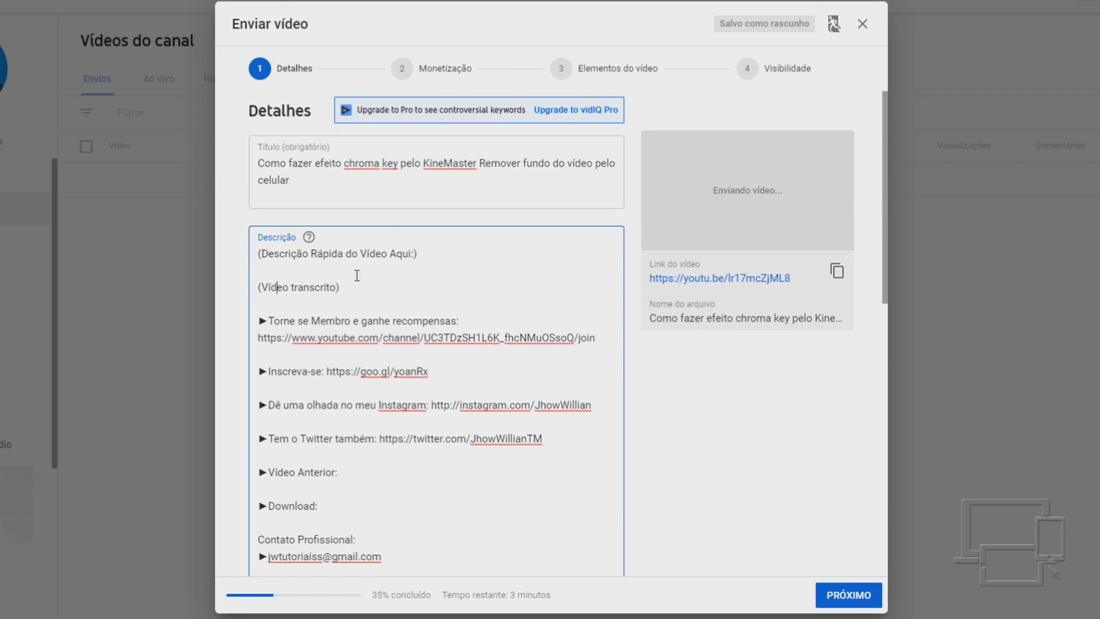
Review the description's social links, previous-video, download, contact and music credit lines down to the thumbnail section.
{"action": "scroll", "coordinate": [345, 261], "scroll_direction": "down", "scroll_amount": 1}
{"action": "scroll", "coordinate": [369, 194], "scroll_direction": "down", "scroll_amount": 2}
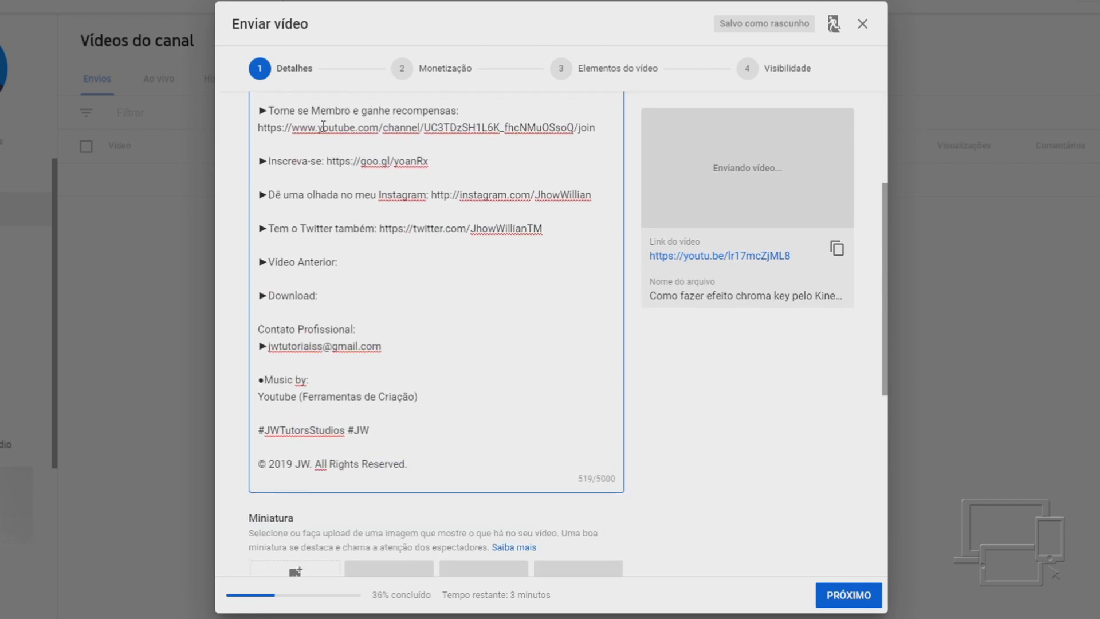
{"action": "scroll", "coordinate": [362, 156], "scroll_direction": "down", "scroll_amount": 1}
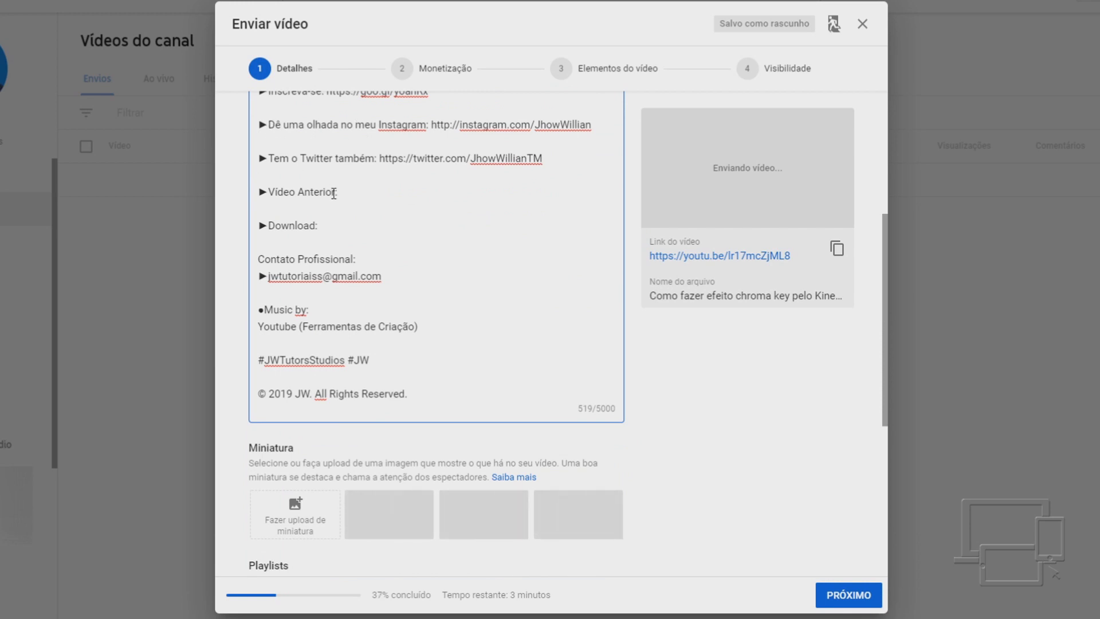
{"action": "left_click", "coordinate": [319, 227]}
{"action": "scroll", "coordinate": [413, 197], "scroll_direction": "down", "scroll_amount": 2}
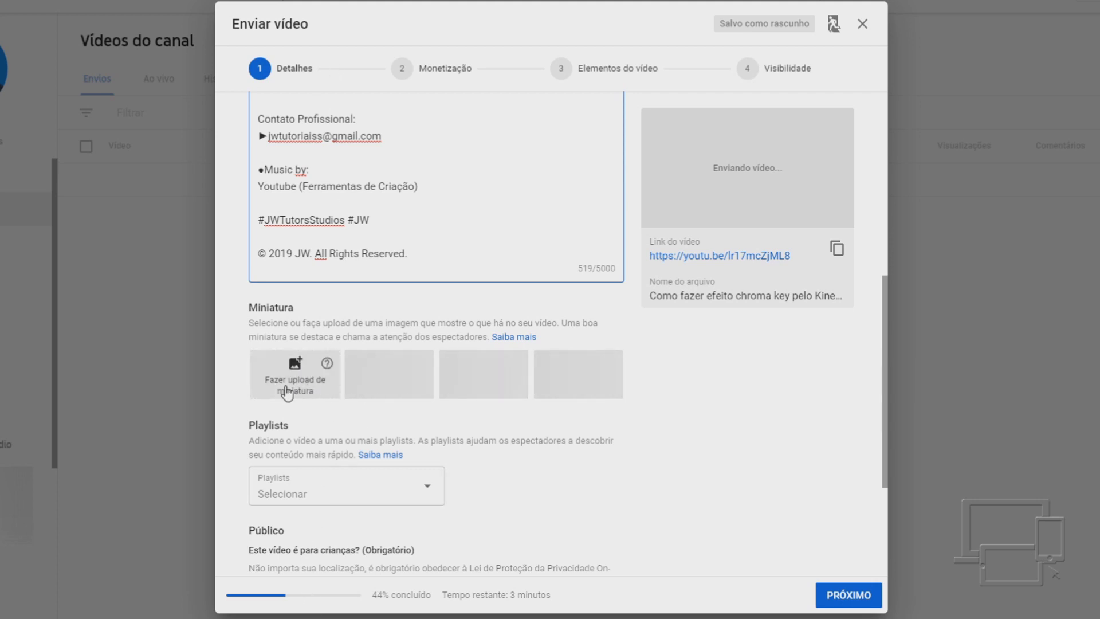
Look over the thumbnail section and the available playlists, then close the playlist choices without selecting any.
{"action": "scroll", "coordinate": [373, 397], "scroll_direction": "down", "scroll_amount": 1}
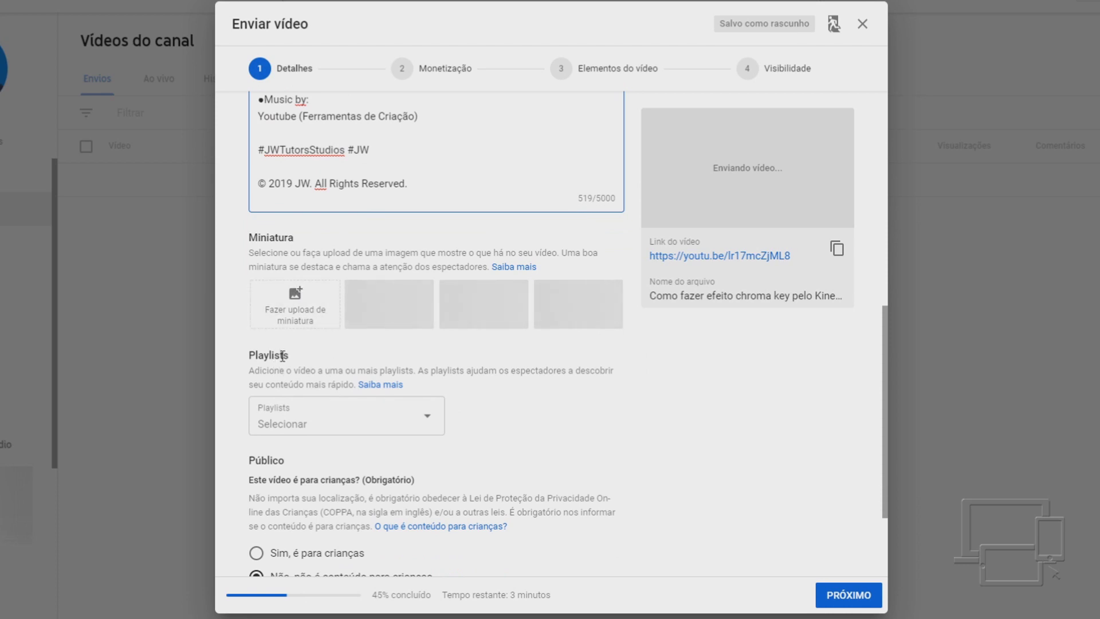
{"action": "scroll", "coordinate": [298, 370], "scroll_direction": "down", "scroll_amount": 1}
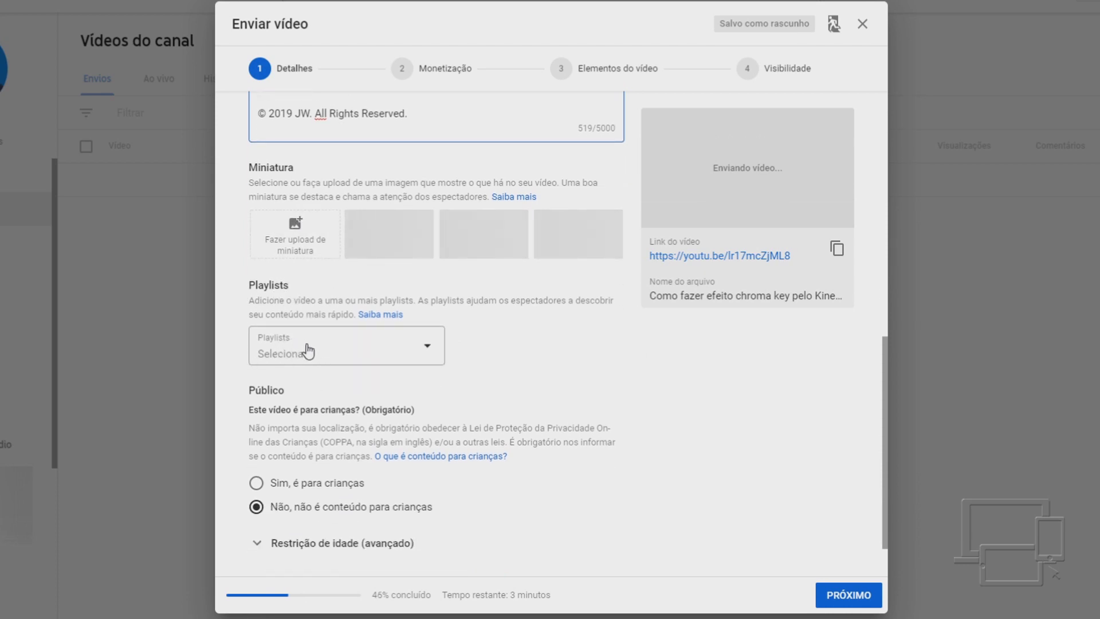
{"action": "left_click", "coordinate": [337, 340]}
{"action": "scroll", "coordinate": [359, 384], "scroll_direction": "down", "scroll_amount": 1}
{"action": "scroll", "coordinate": [363, 507], "scroll_direction": "up", "scroll_amount": 1}
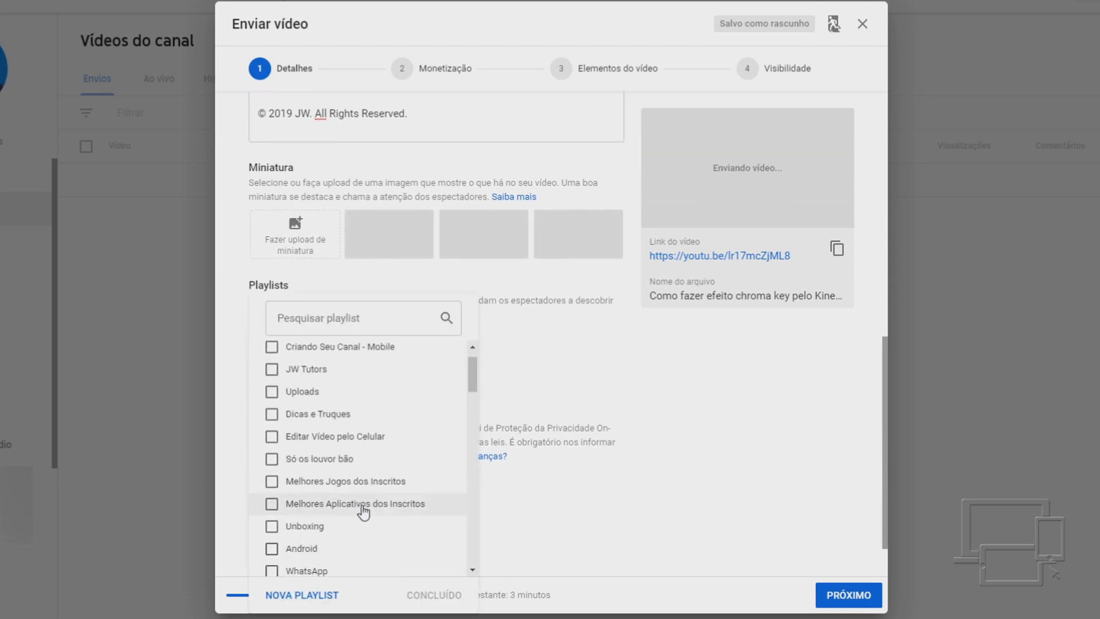
{"action": "left_click", "coordinate": [632, 367]}
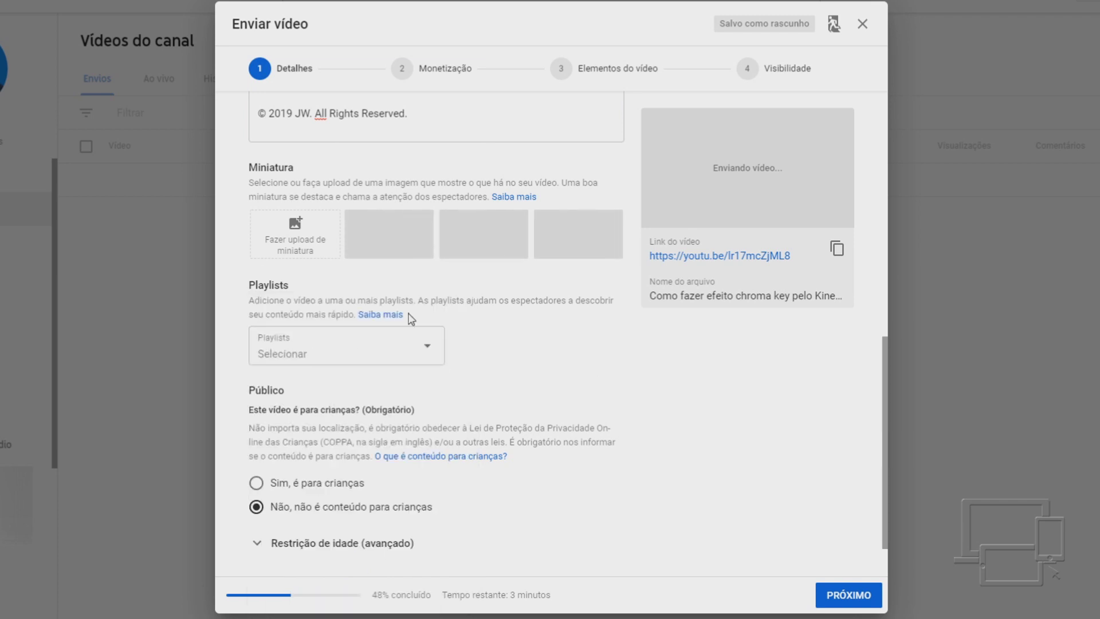
Expand the advanced age restriction settings and show the additional upload options.
{"action": "scroll", "coordinate": [355, 343], "scroll_direction": "down", "scroll_amount": 1}
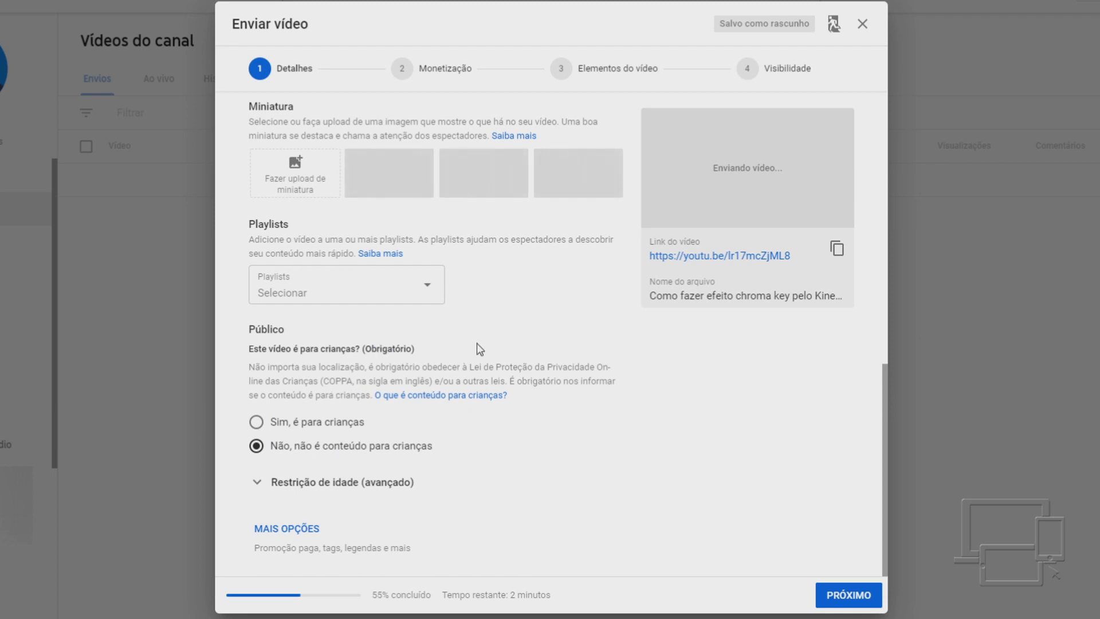
{"action": "left_click", "coordinate": [296, 489]}
{"action": "scroll", "coordinate": [296, 490], "scroll_direction": "down", "scroll_amount": 2}
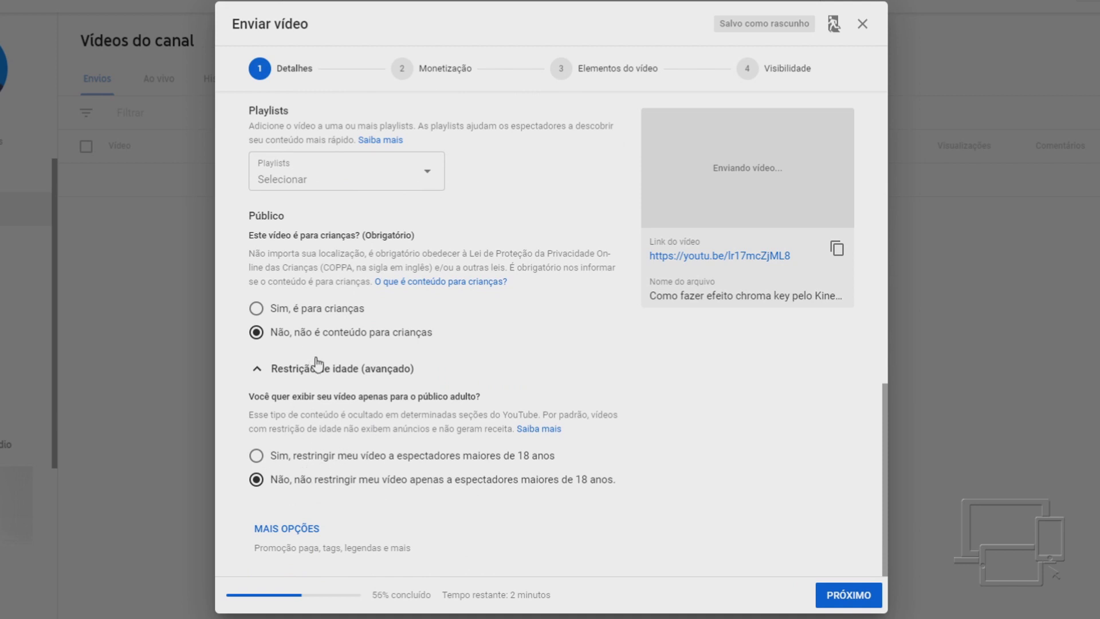
{"action": "left_click", "coordinate": [313, 536]}
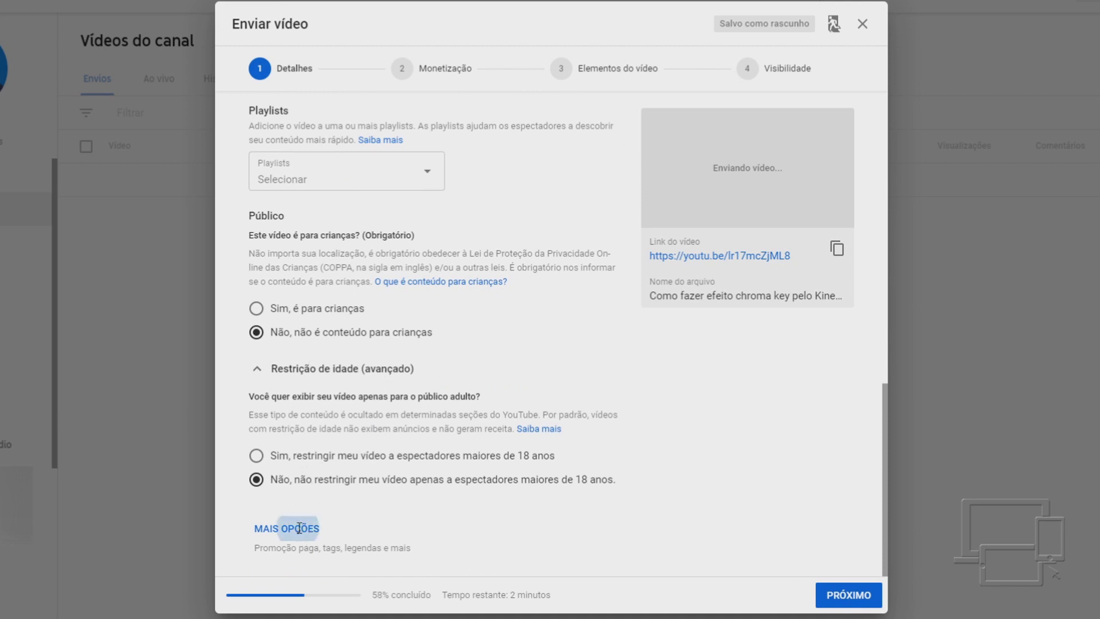
Review the paid promotion options and place the cursor in the tags field after the existing tags.
{"action": "scroll", "coordinate": [280, 245], "scroll_direction": "down", "scroll_amount": 6}
{"action": "scroll", "coordinate": [279, 270], "scroll_direction": "up", "scroll_amount": 1}
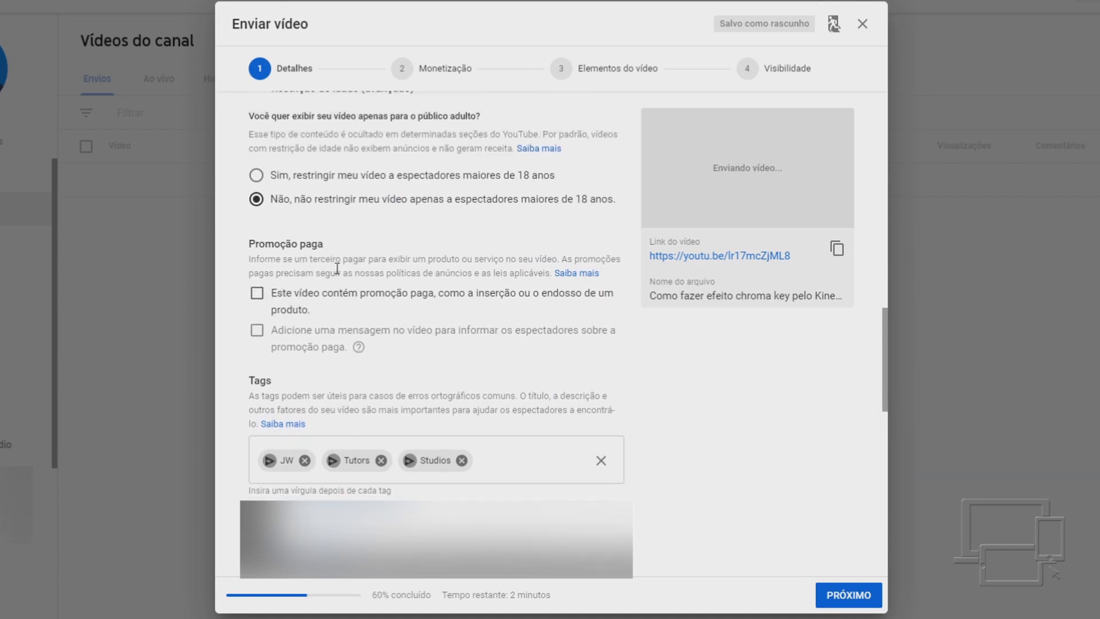
{"action": "scroll", "coordinate": [324, 286], "scroll_direction": "down", "scroll_amount": 1}
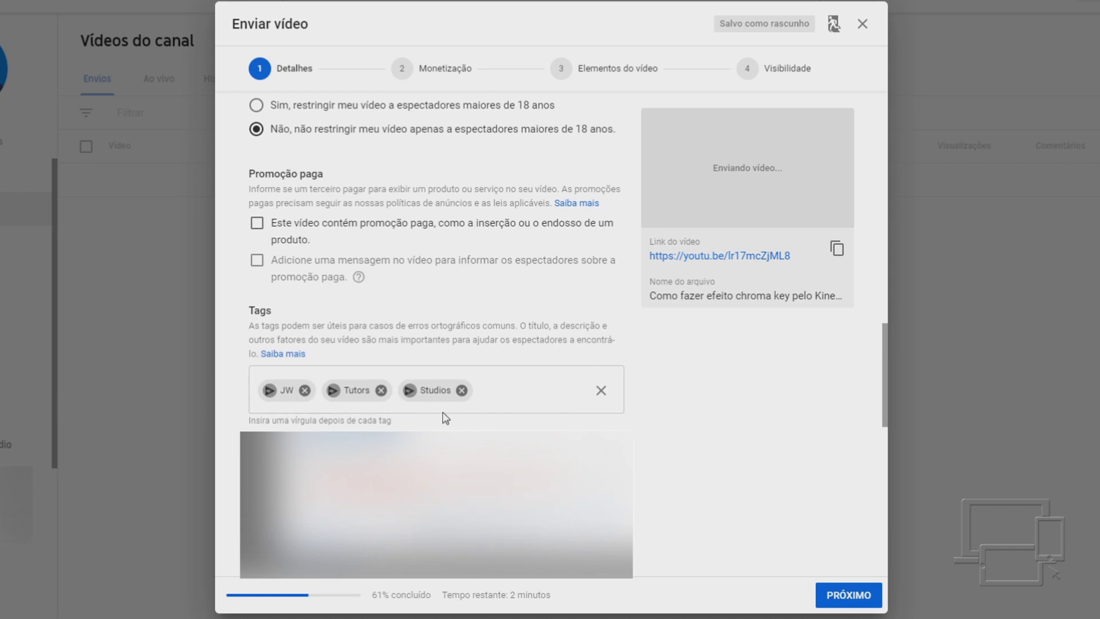
{"action": "left_click", "coordinate": [502, 391]}
{"action": "scroll", "coordinate": [307, 389], "scroll_direction": "down", "scroll_amount": 1}
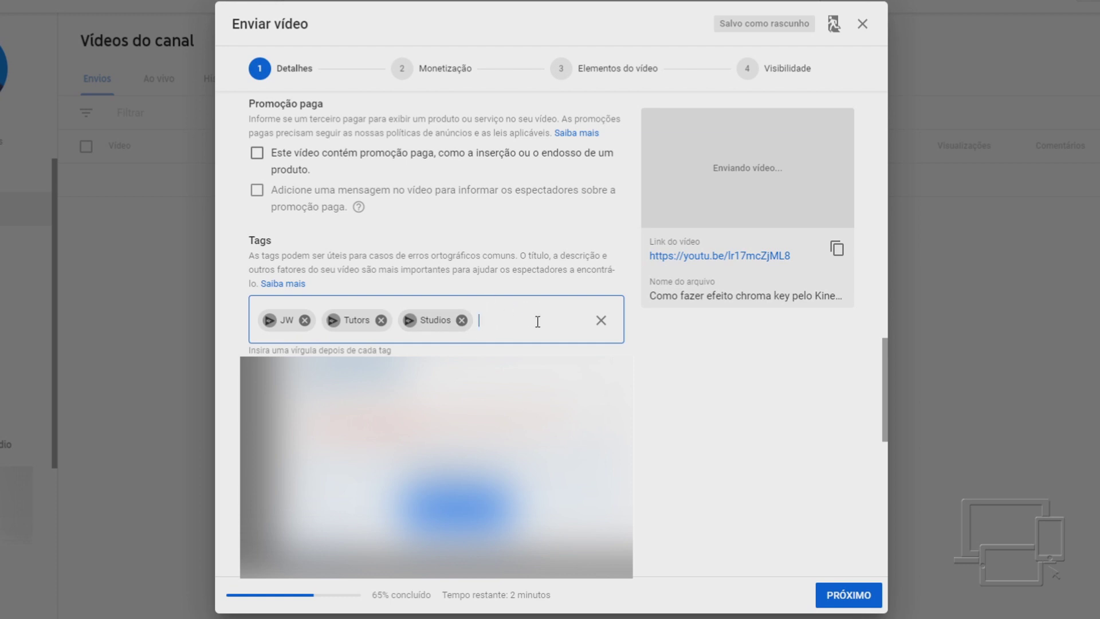
Examine the language, recording date, licence and comment settings and the available video categories, leaving the category as it is.
{"action": "scroll", "coordinate": [537, 321], "scroll_direction": "down", "scroll_amount": 7}
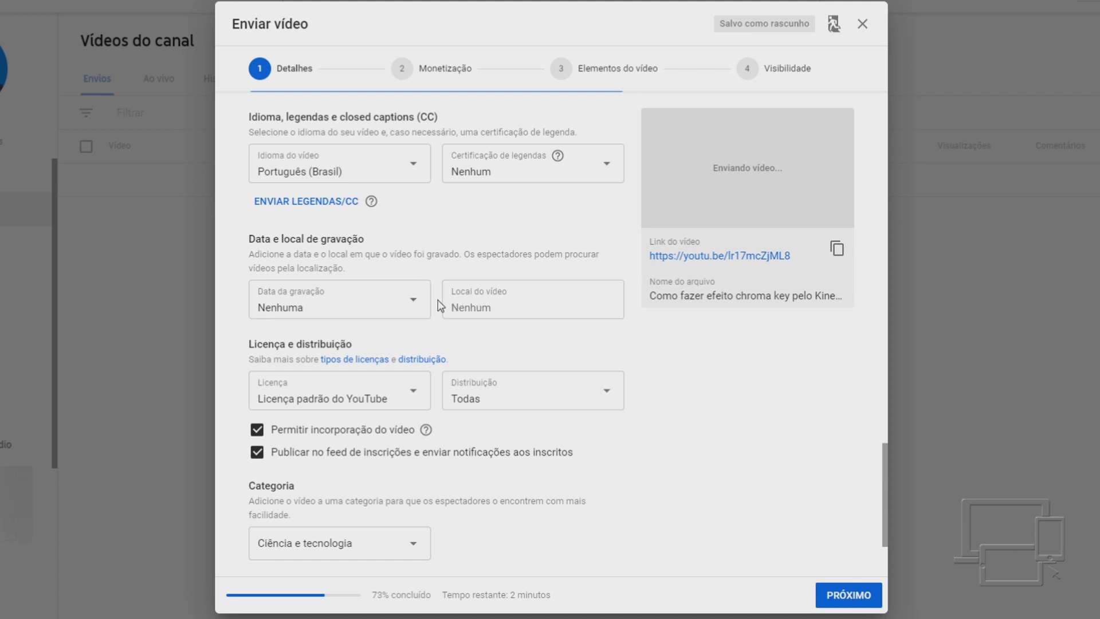
{"action": "scroll", "coordinate": [297, 333], "scroll_direction": "down", "scroll_amount": 1}
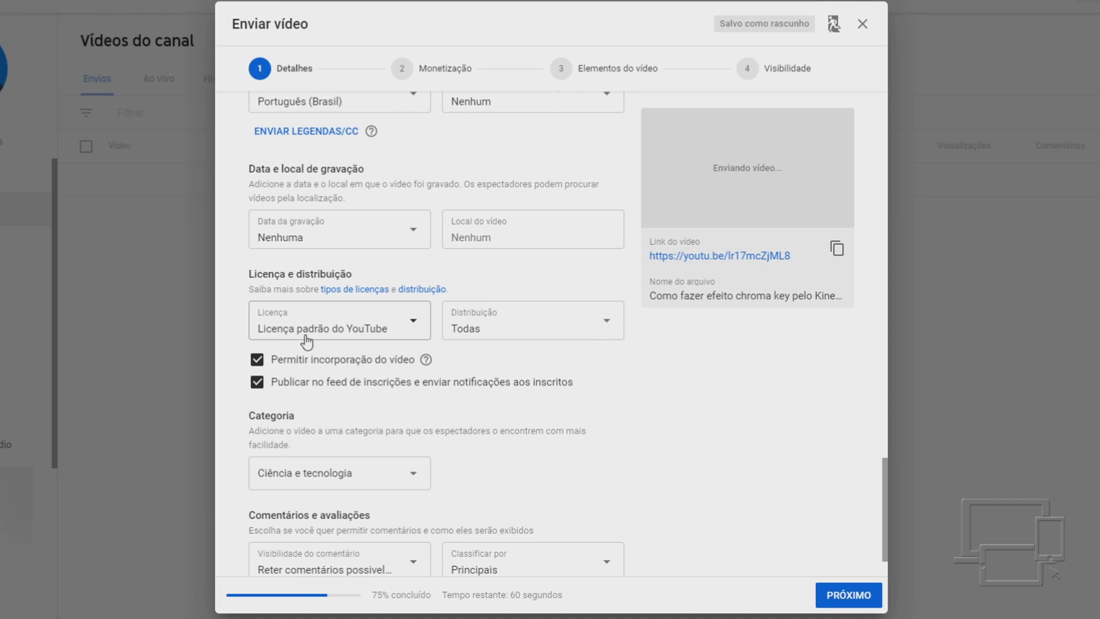
{"action": "scroll", "coordinate": [465, 331], "scroll_direction": "down", "scroll_amount": 1}
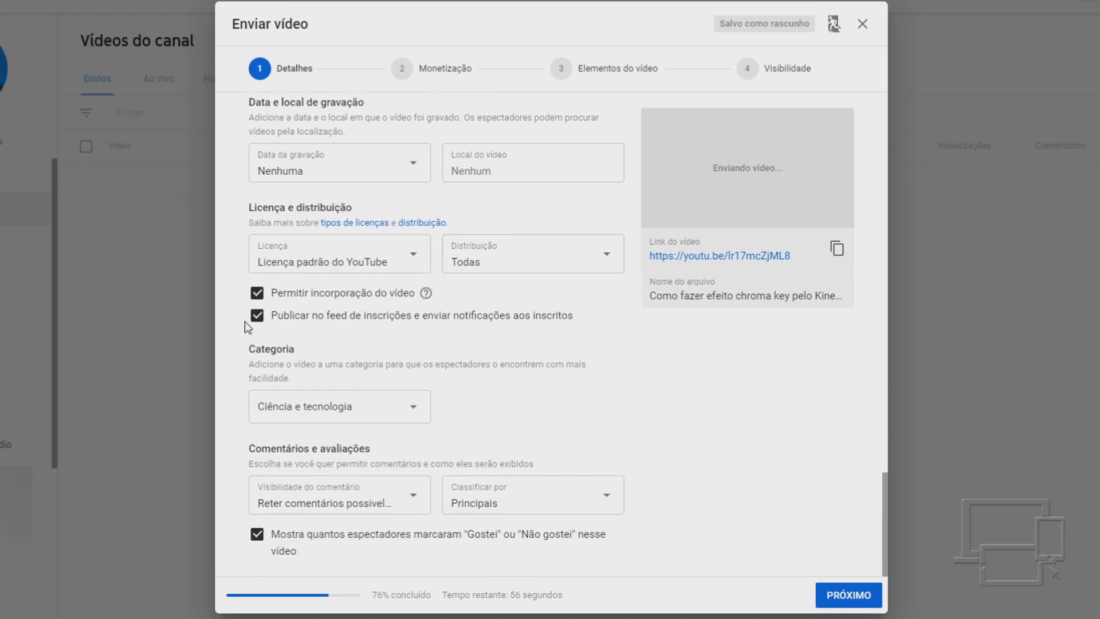
{"action": "left_click", "coordinate": [387, 410]}
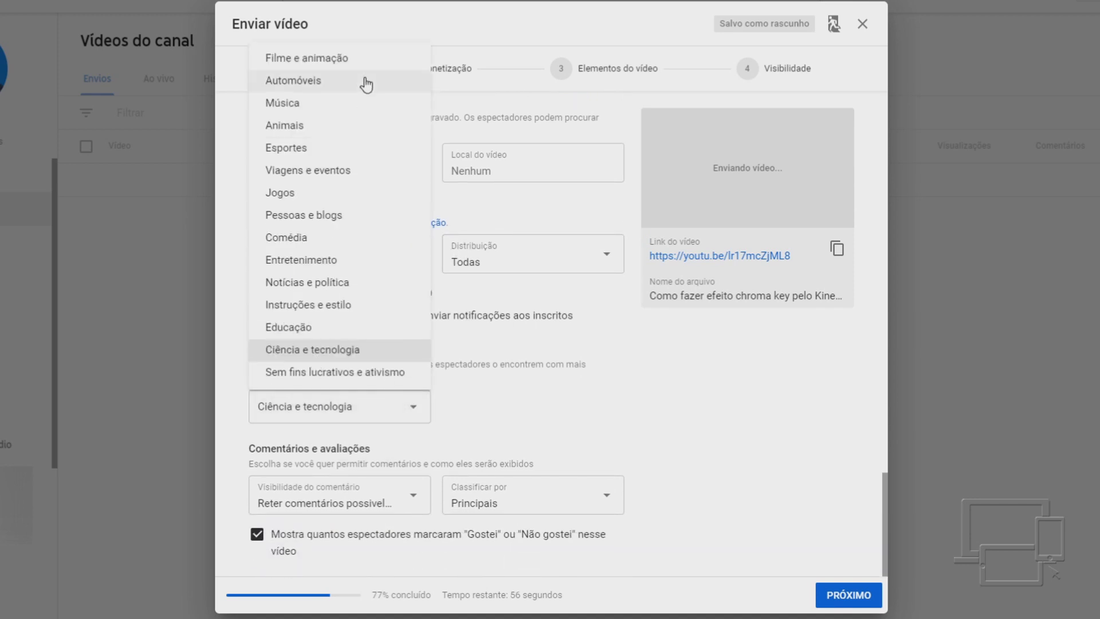
{"action": "left_click", "coordinate": [528, 392]}
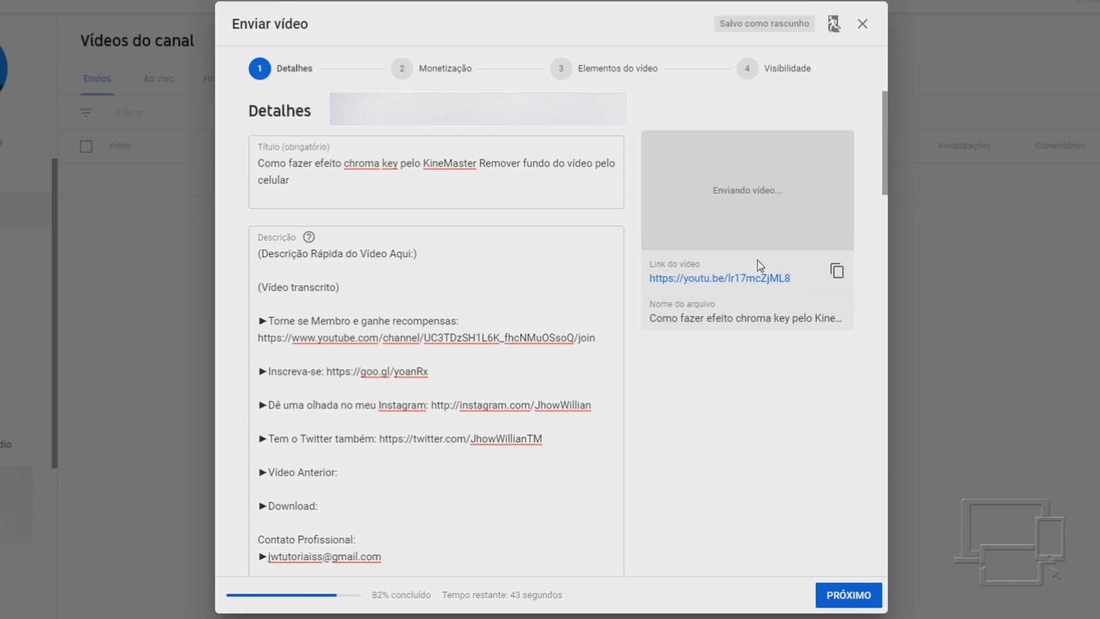
Proceed to the monetization settings and review the on/off choice, ad types and ad placement with monetization left enabled.
{"action": "left_click", "coordinate": [849, 595]}
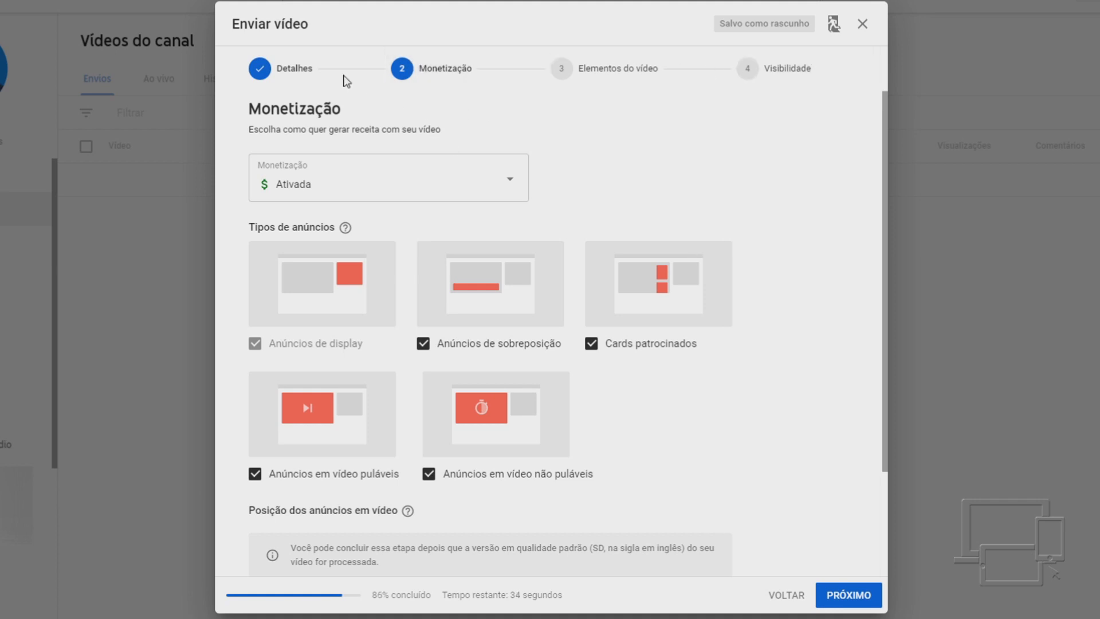
{"action": "left_click", "coordinate": [382, 191]}
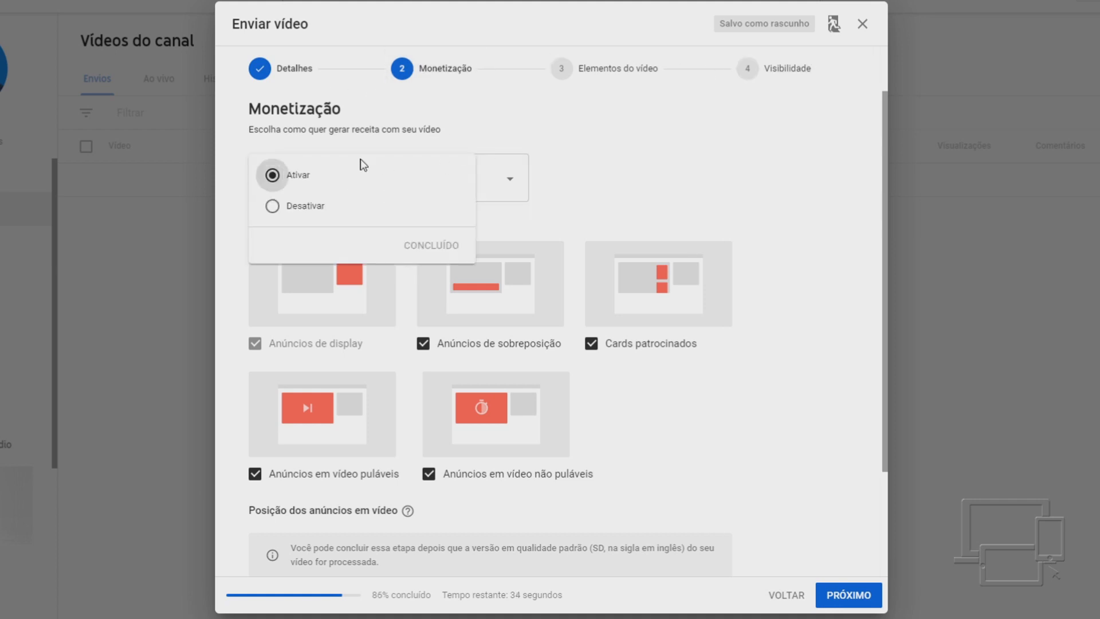
{"action": "left_click", "coordinate": [610, 136]}
{"action": "scroll", "coordinate": [606, 203], "scroll_direction": "down", "scroll_amount": 1}
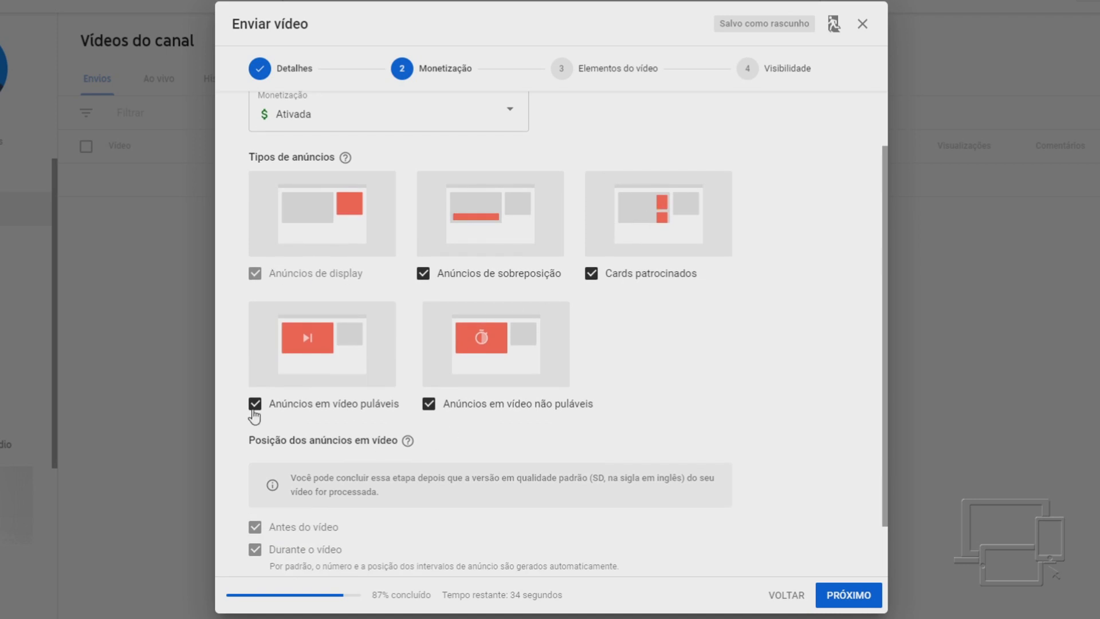
{"action": "scroll", "coordinate": [284, 371], "scroll_direction": "down", "scroll_amount": 1}
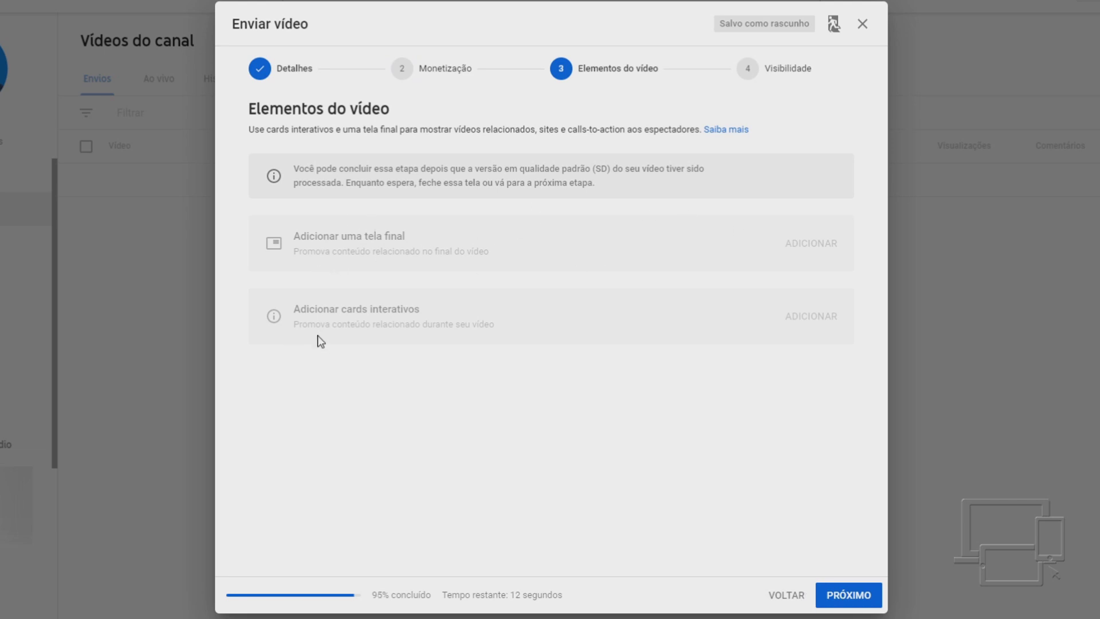
Continue to visibility, look over the publish-now choices, schedule the video as public for 9 January 2020 at 00:00, and close the processing notice.
{"action": "left_click", "coordinate": [845, 596]}
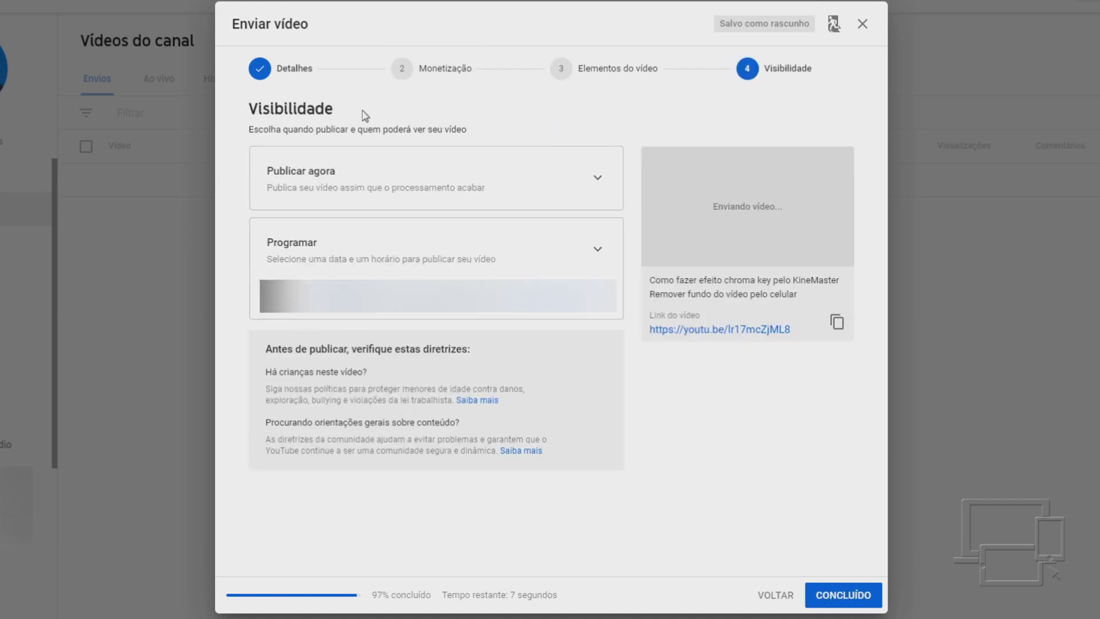
{"action": "left_click", "coordinate": [346, 205]}
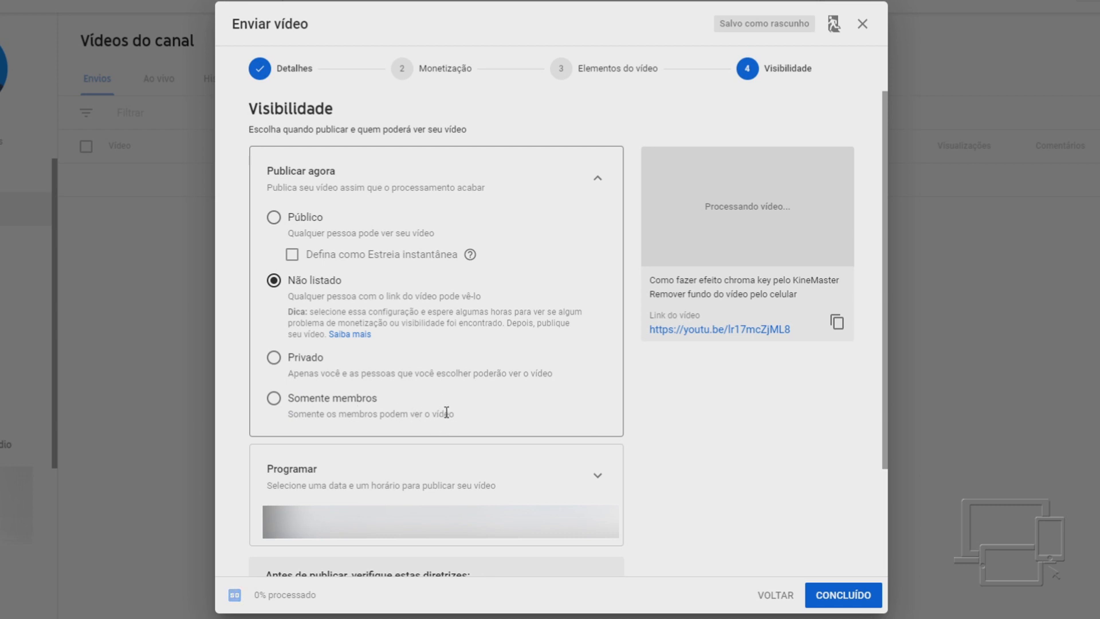
{"action": "left_click", "coordinate": [441, 472]}
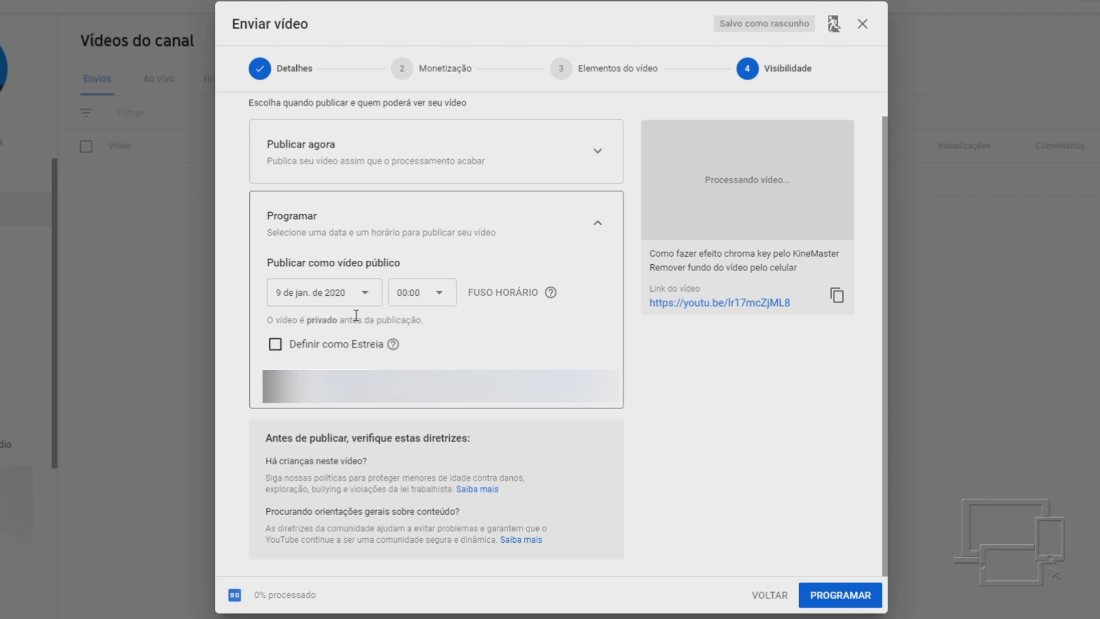
{"action": "scroll", "coordinate": [647, 295], "scroll_direction": "up", "scroll_amount": 1}
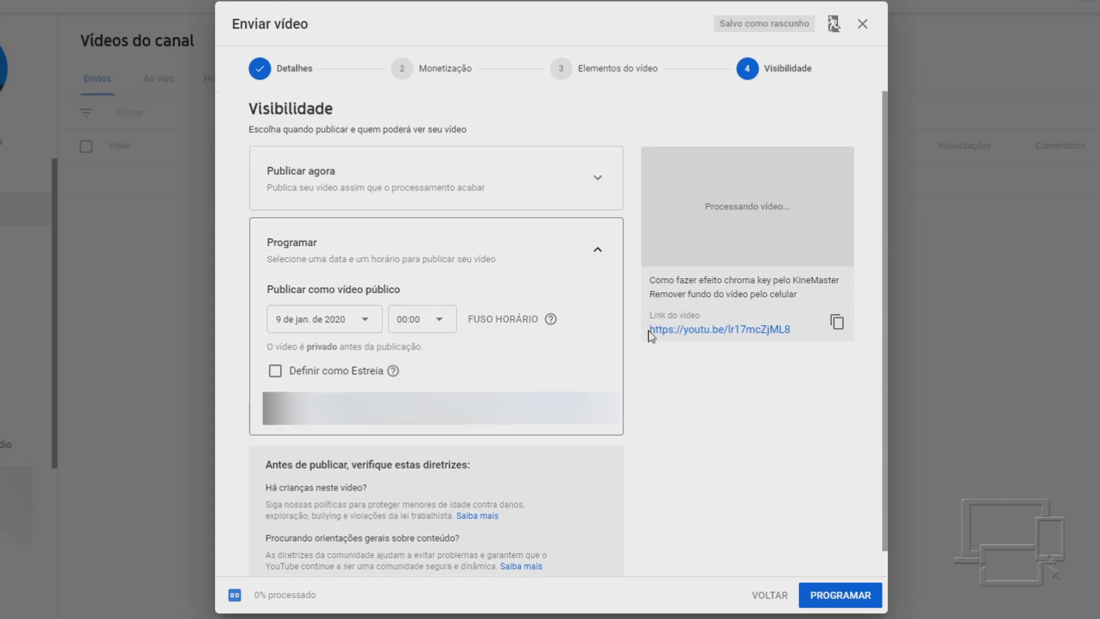
{"action": "left_click", "coordinate": [830, 596]}
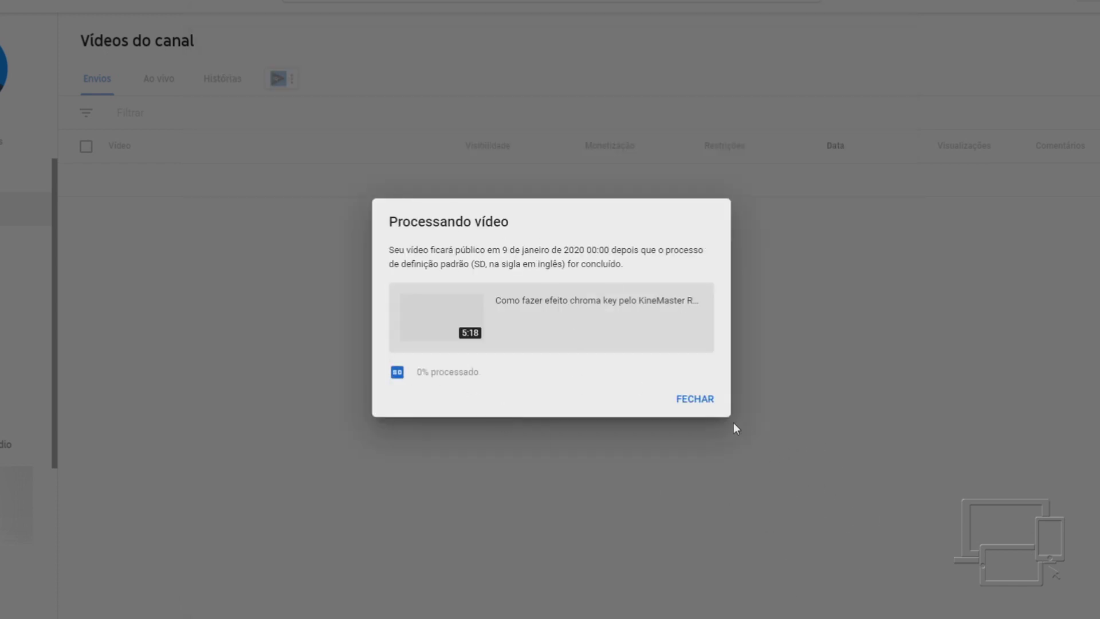
{"action": "left_click", "coordinate": [700, 399]}
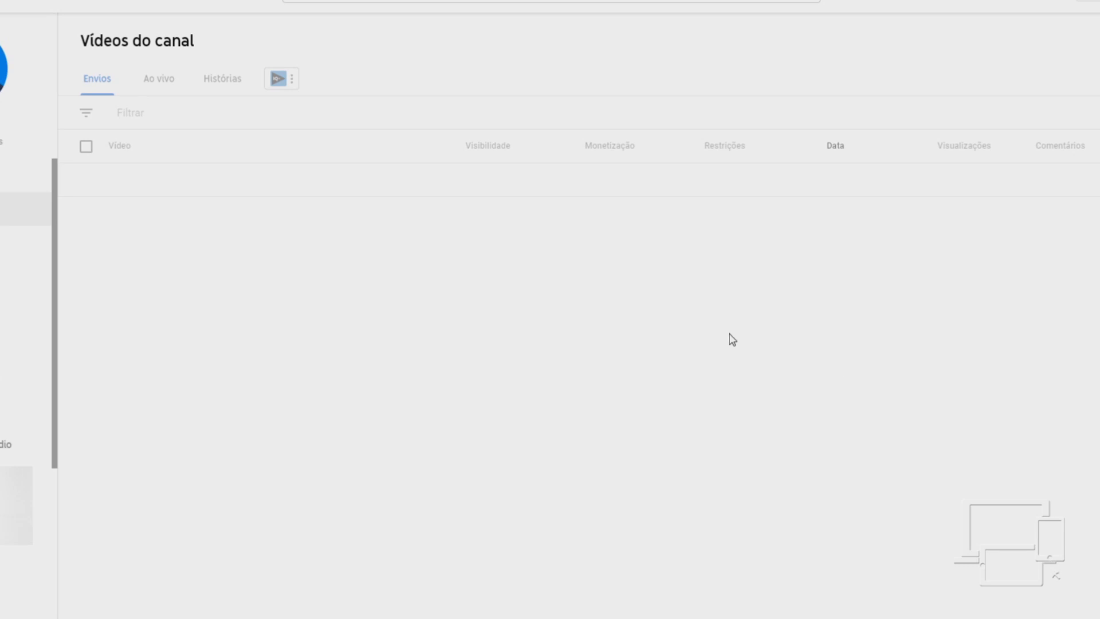